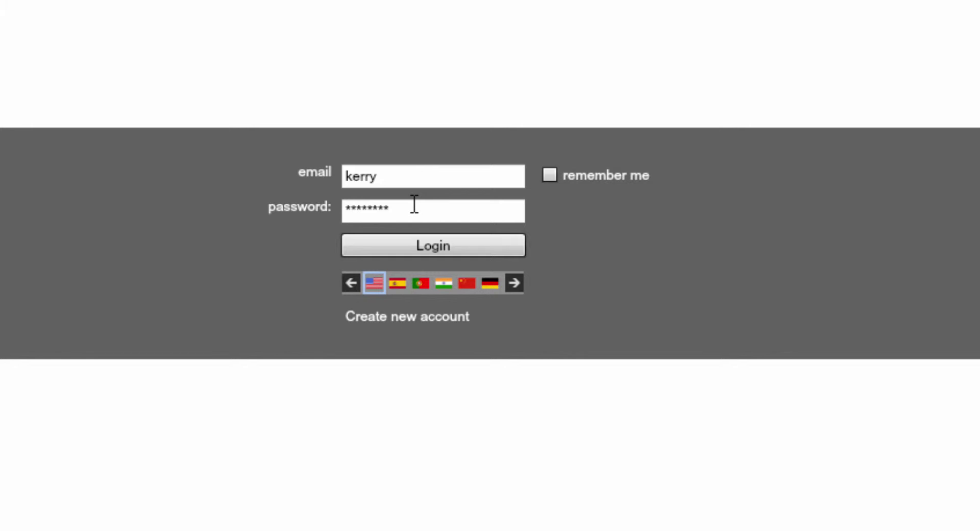
# Step: Log in and show the Stations list, where Demo Station is connected and Playing
pyautogui.click(417, 243)
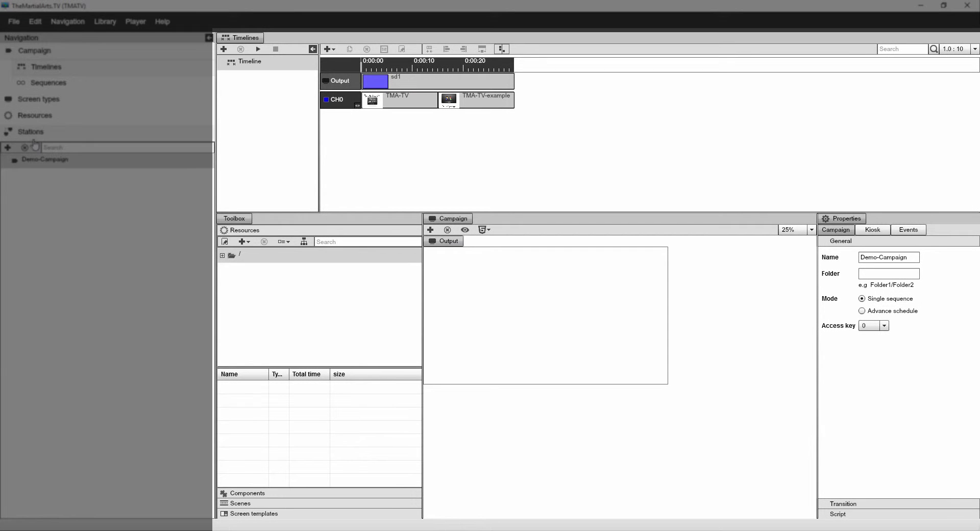
pyautogui.click(34, 133)
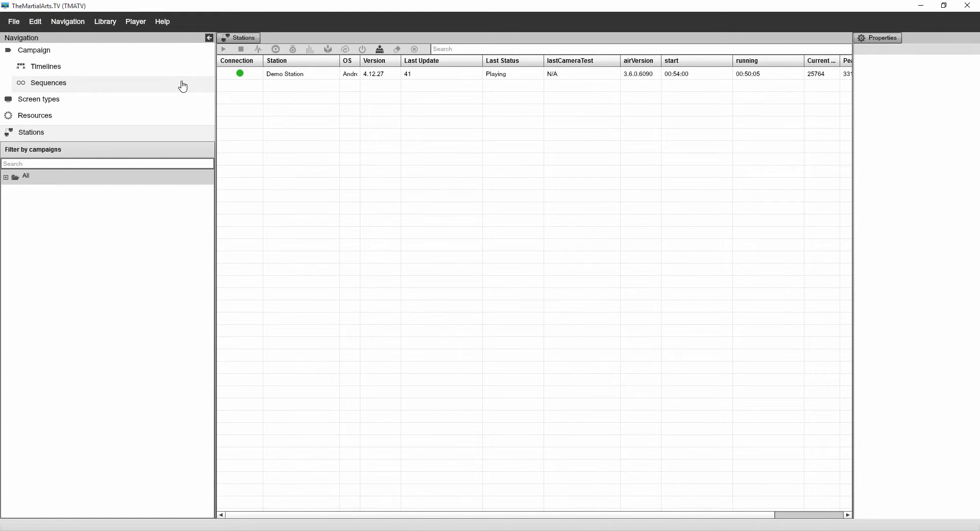
# Step: Go back to the Campaign view showing the Demo-Campaign timeline with its TMA-TV clips
pyautogui.click(64, 57)
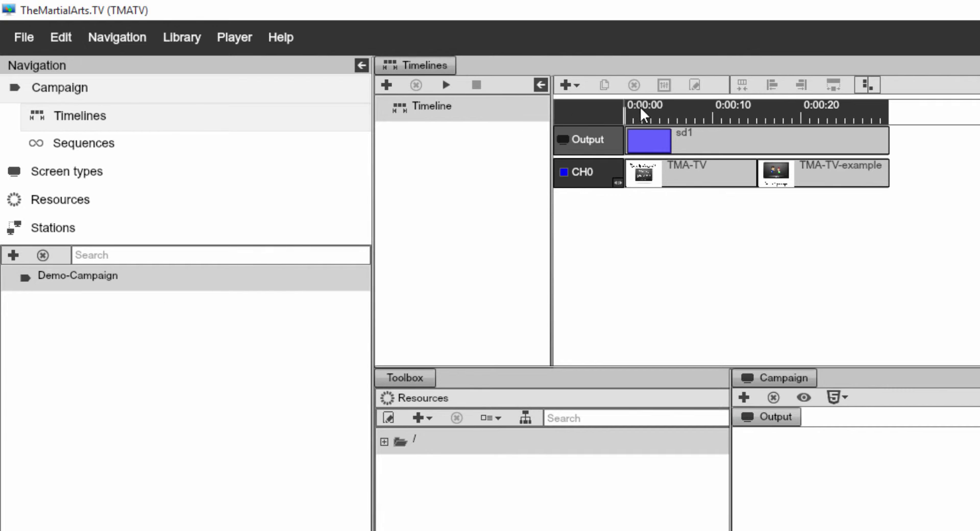
# Step: Preview the sd1 Output layout, list screen templates sd1–sd3, and keep sd1 selected
pyautogui.click(695, 144)
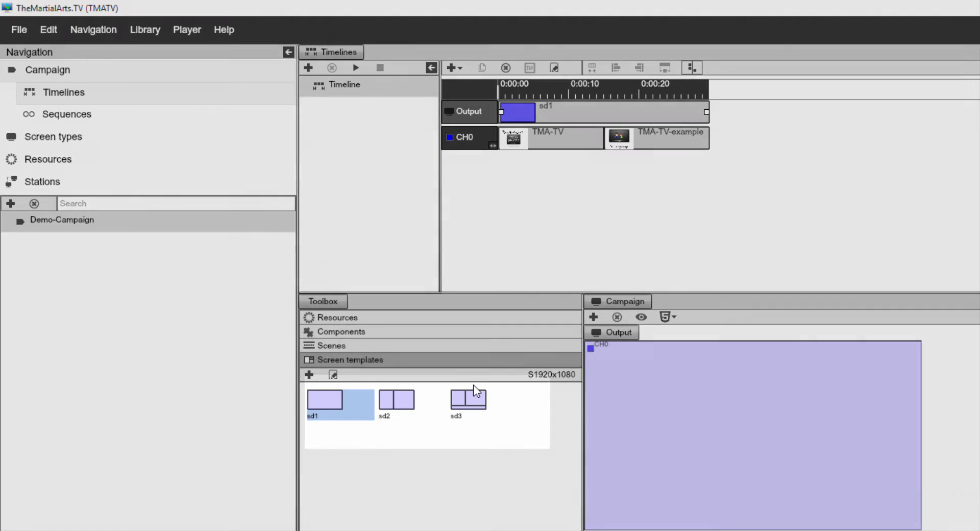
pyautogui.click(473, 404)
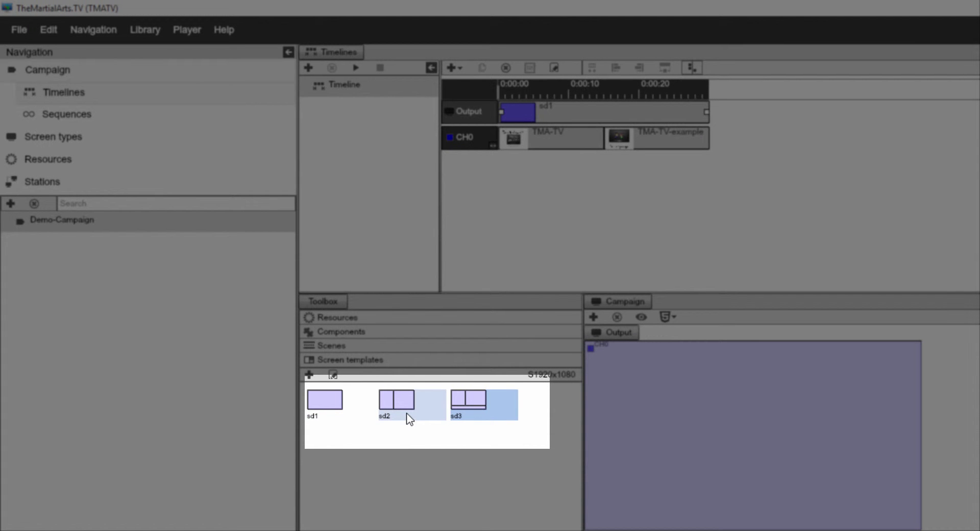
pyautogui.click(325, 404)
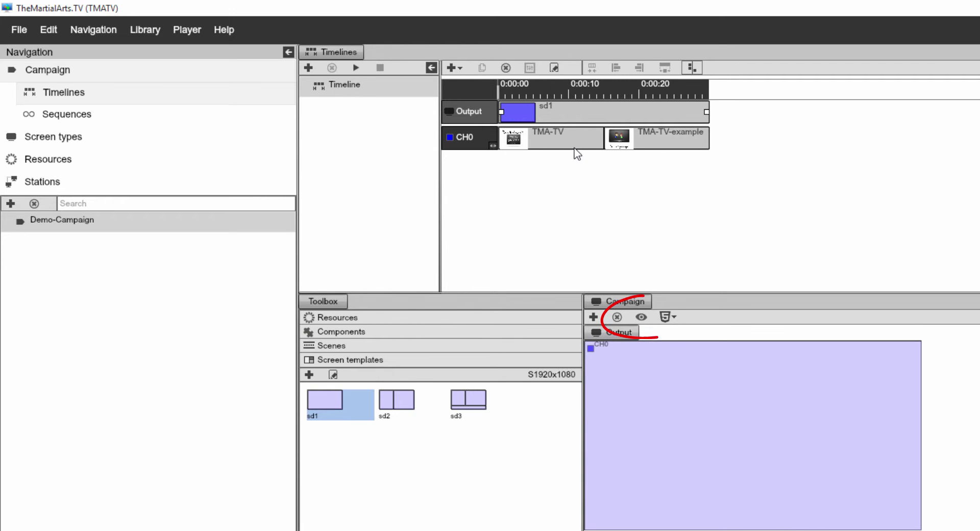
pyautogui.click(643, 317)
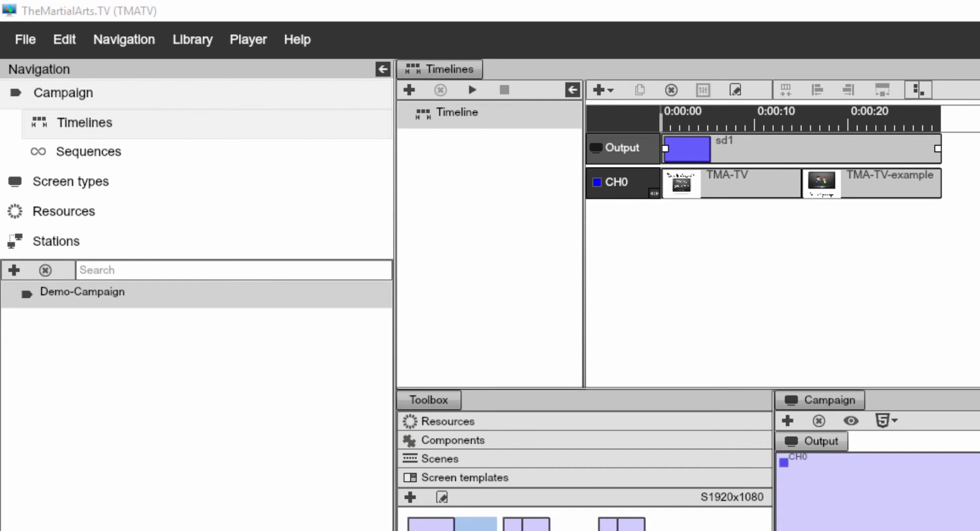
# Step: Under Screen types, view the region divisions of templates sd2, sd3, then sd1
pyautogui.click(113, 185)
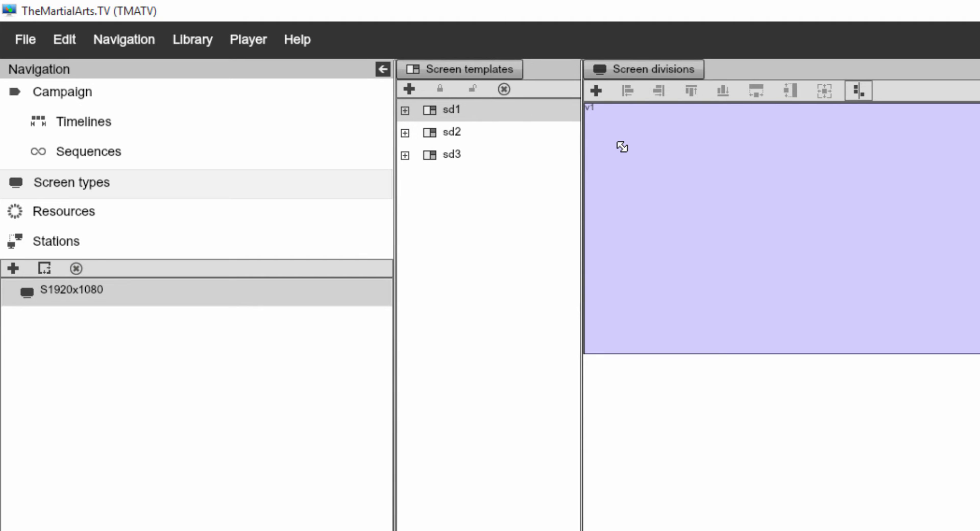
pyautogui.click(454, 128)
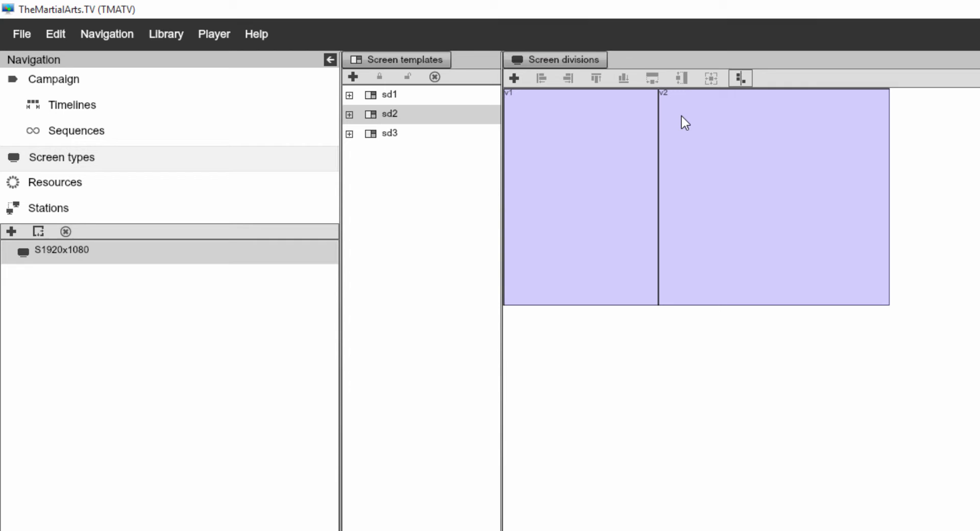
pyautogui.click(397, 134)
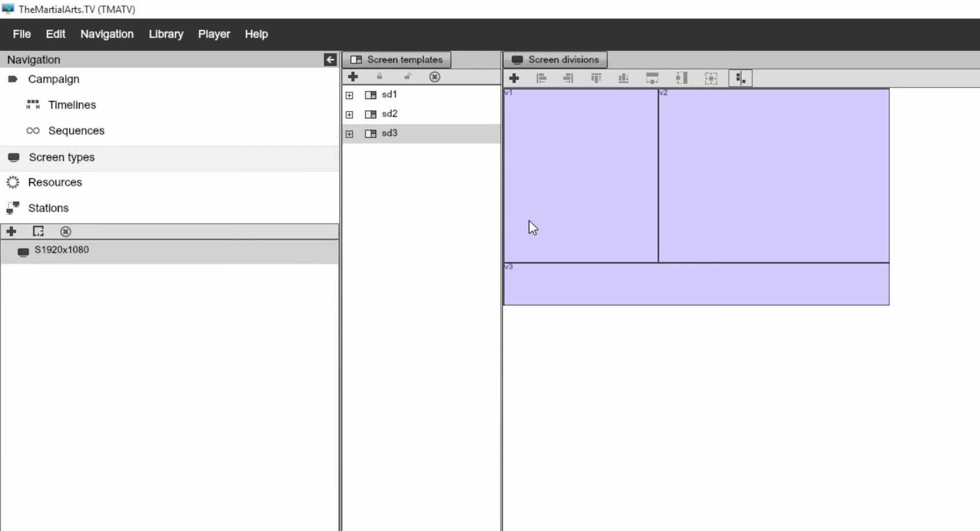
pyautogui.click(397, 105)
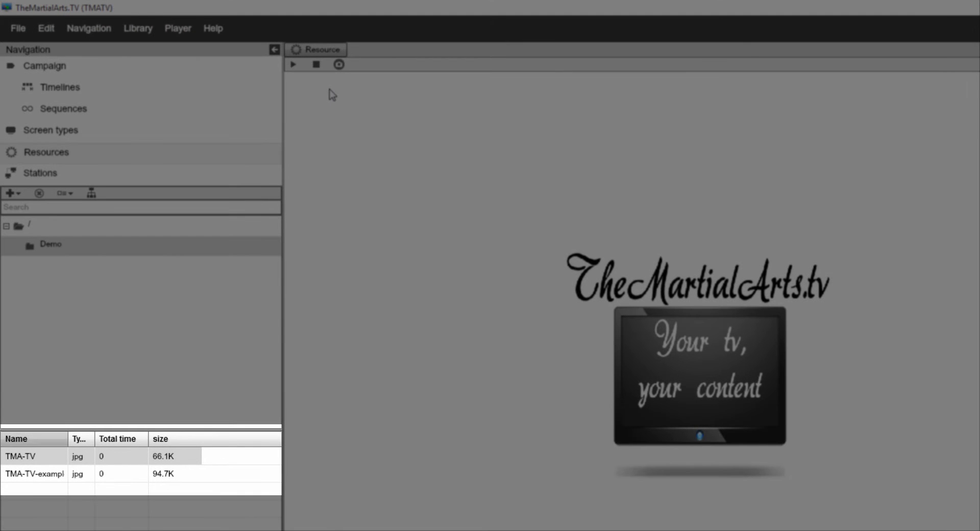
# Step: Preview TMA-TV-example, then return to the TMA-TV image in the Demo folder
pyautogui.press('Down')
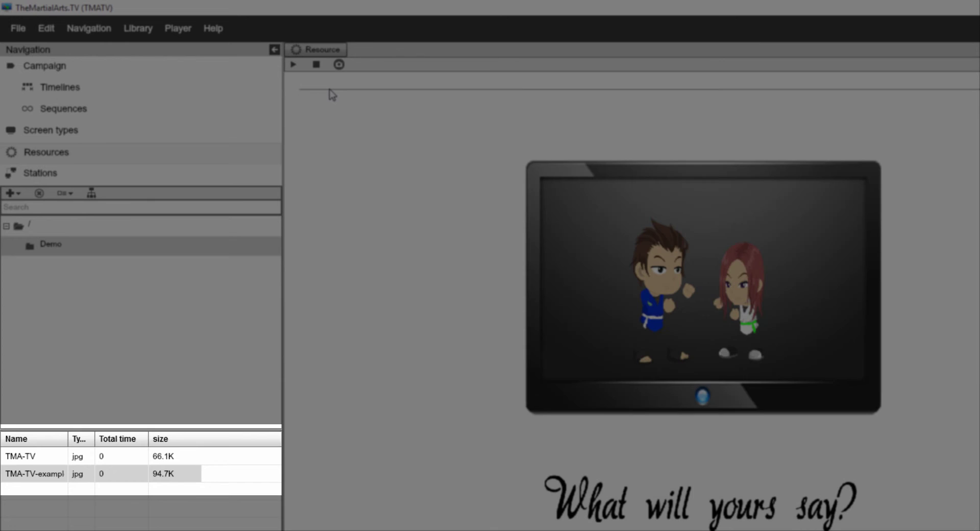
pyautogui.press('Up')
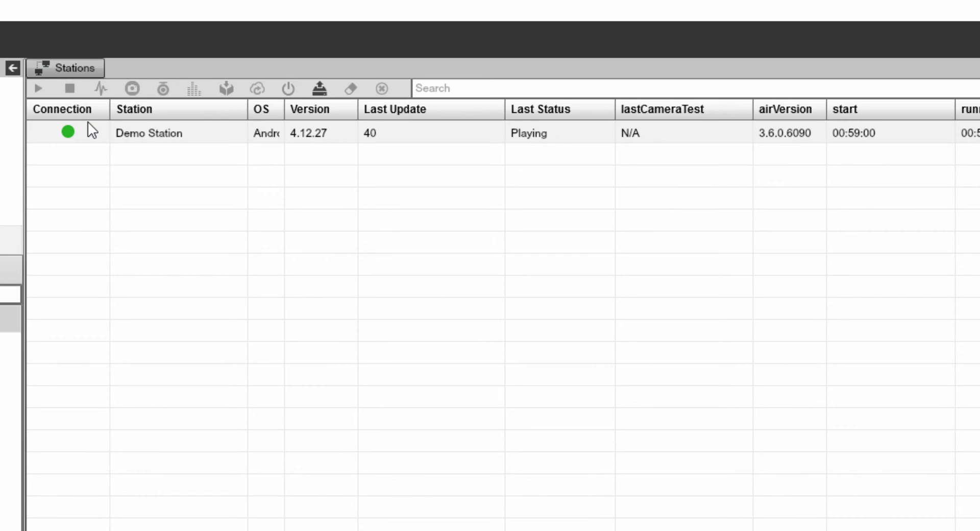
# Step: Select the Demo Station row to display its name, campaign and output
pyautogui.click(88, 123)
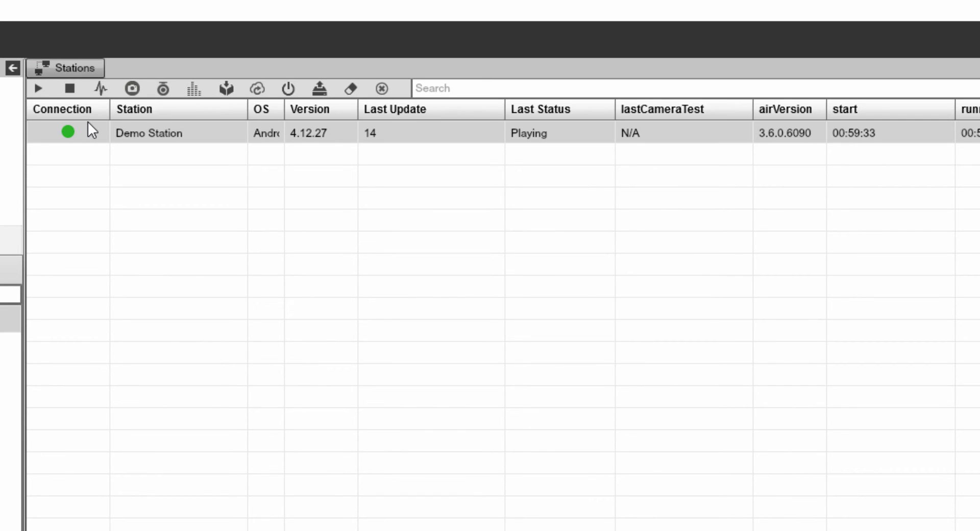